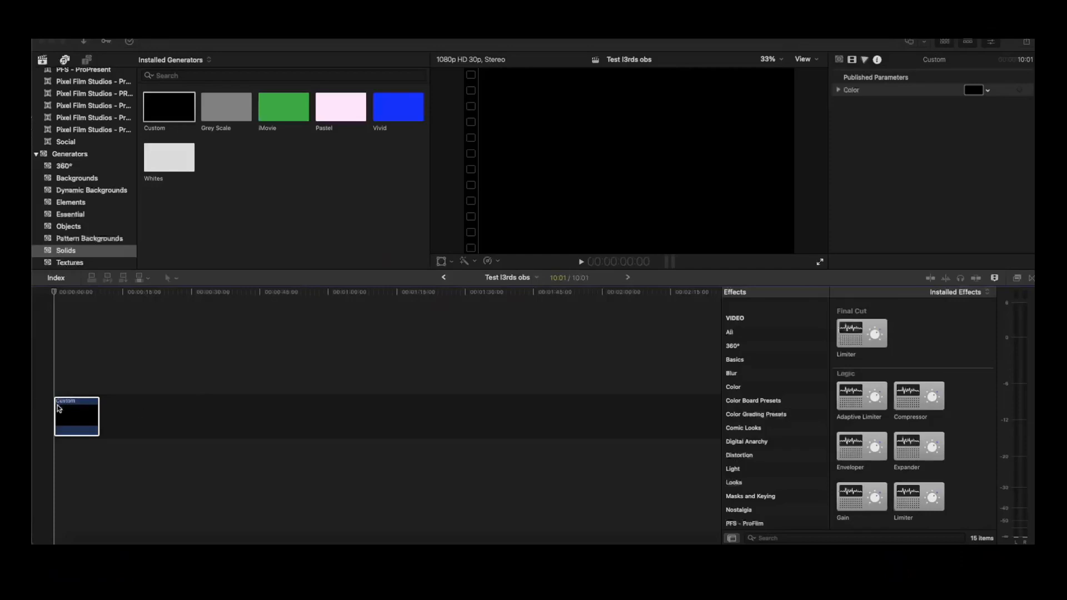
Extend the black Custom solid in the timeline to 10:25 and place the playhead at 4:18 within it
drag(99, 415, 102, 413)
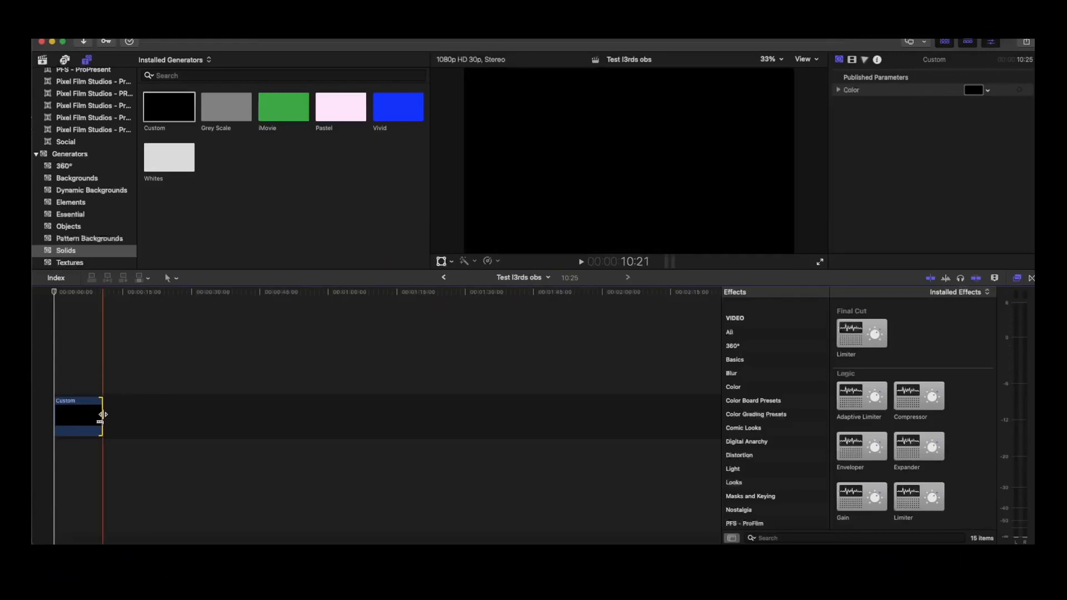
click(74, 414)
click(75, 414)
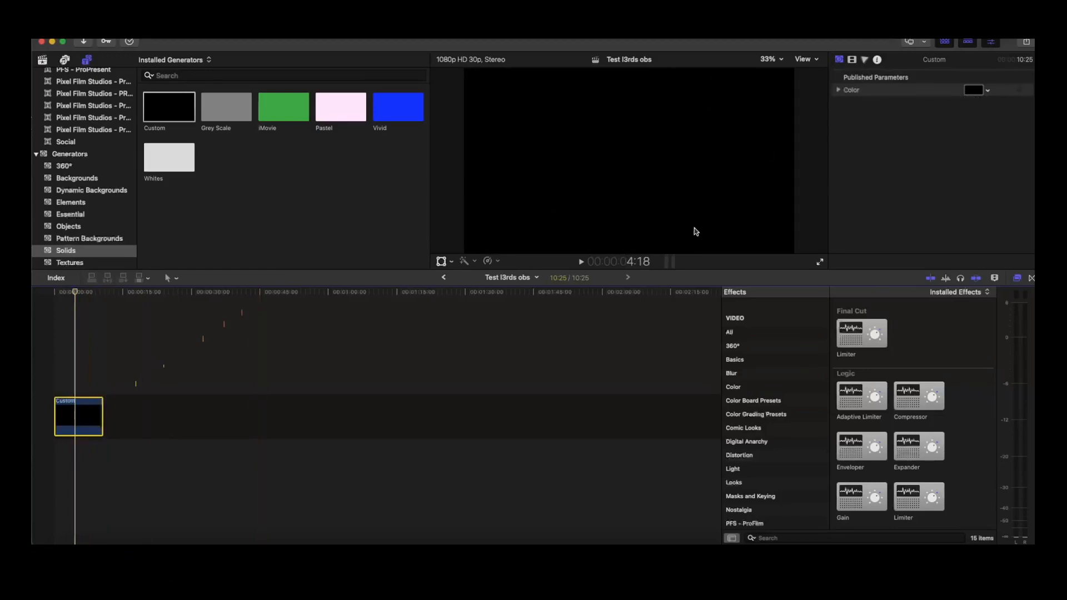
Add the Paper title from the Lower Thirds collection above the black solid, spanning its full length, and select it
scroll(50, 174, up, 5)
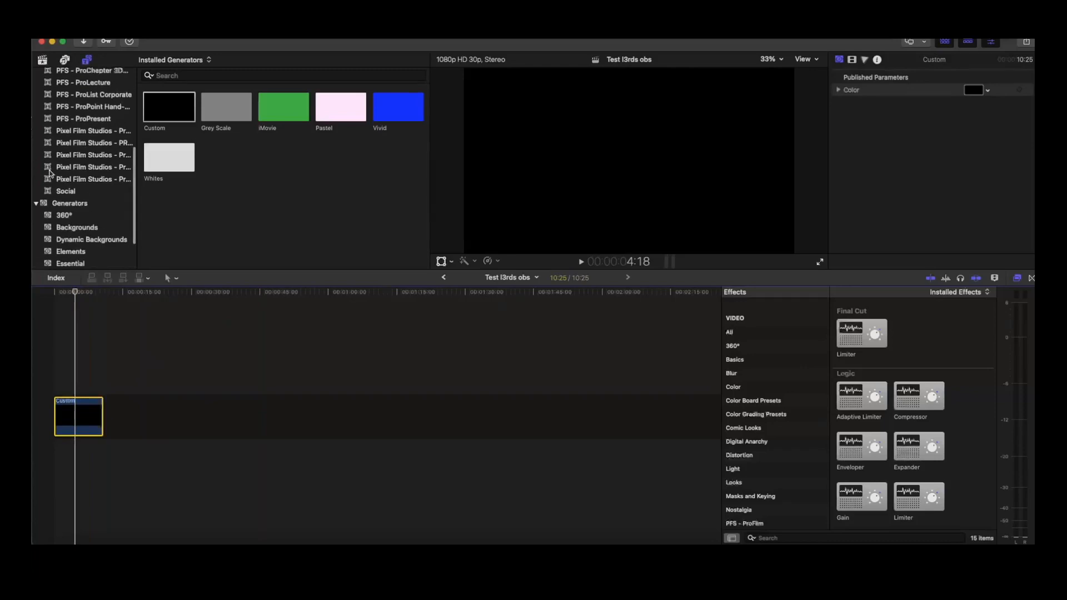
click(78, 100)
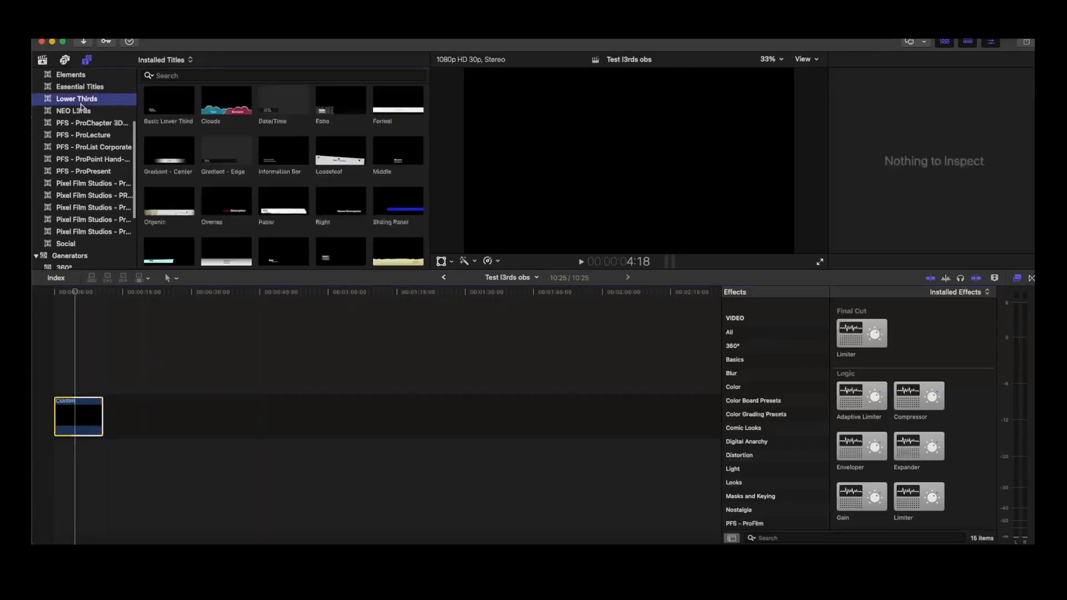
scroll(253, 195, down, 3)
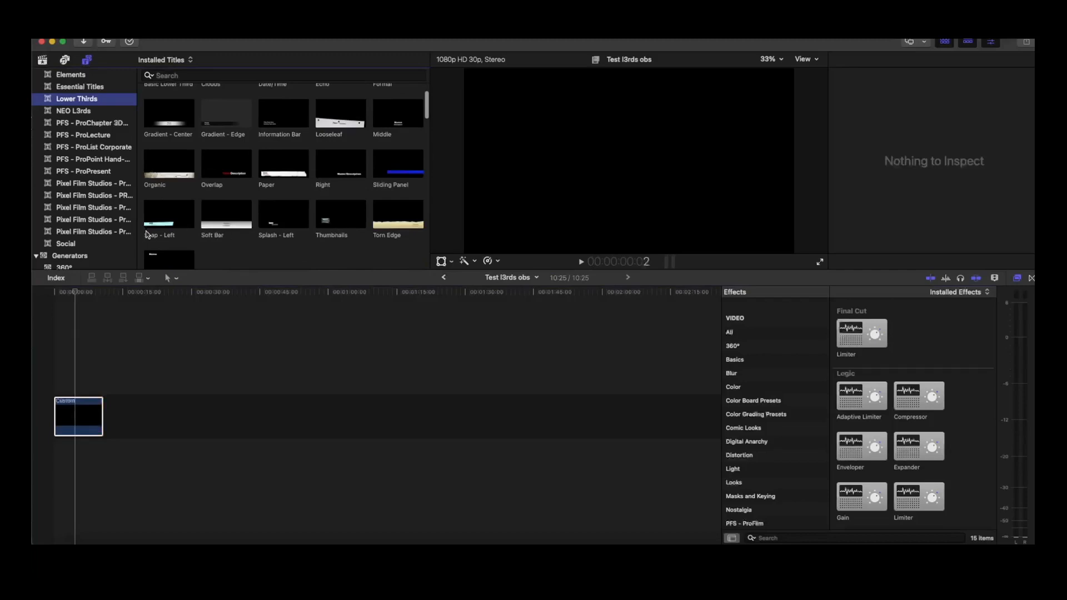
scroll(245, 243, down, 3)
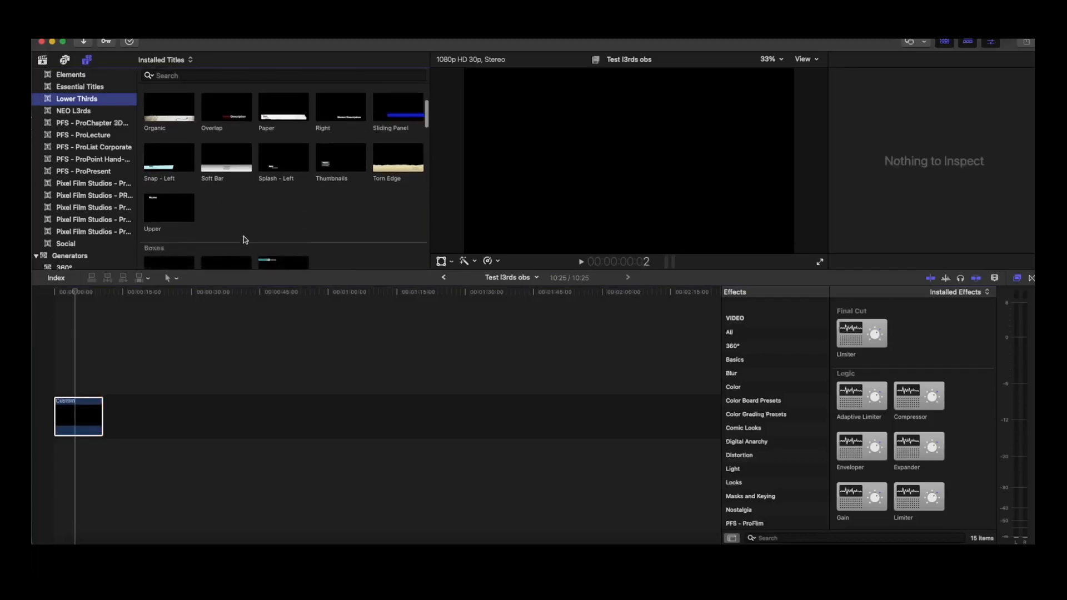
scroll(244, 235, up, 5)
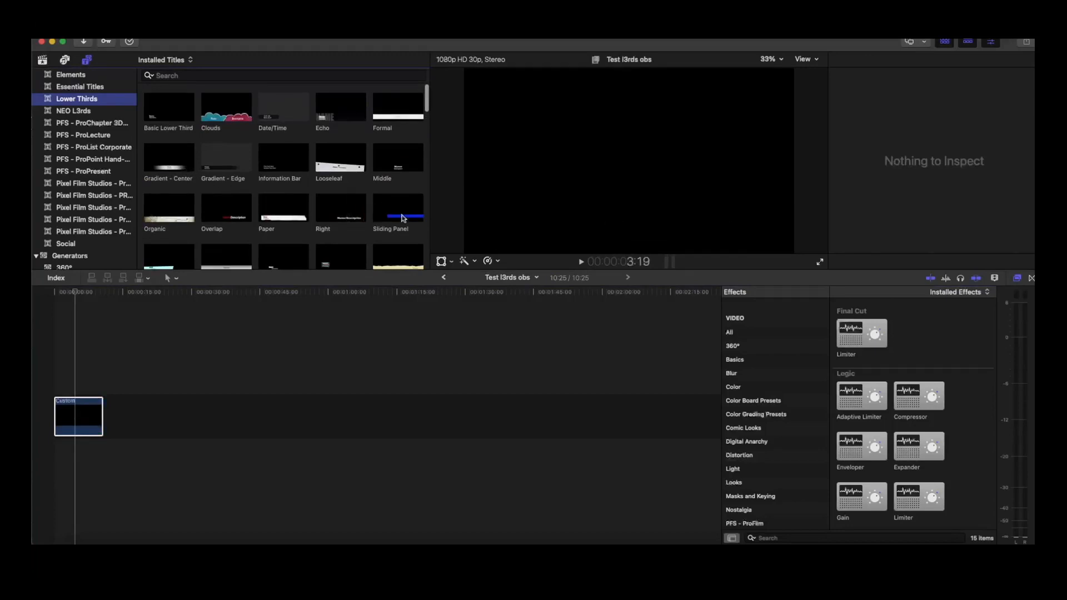
scroll(290, 206, down, 1)
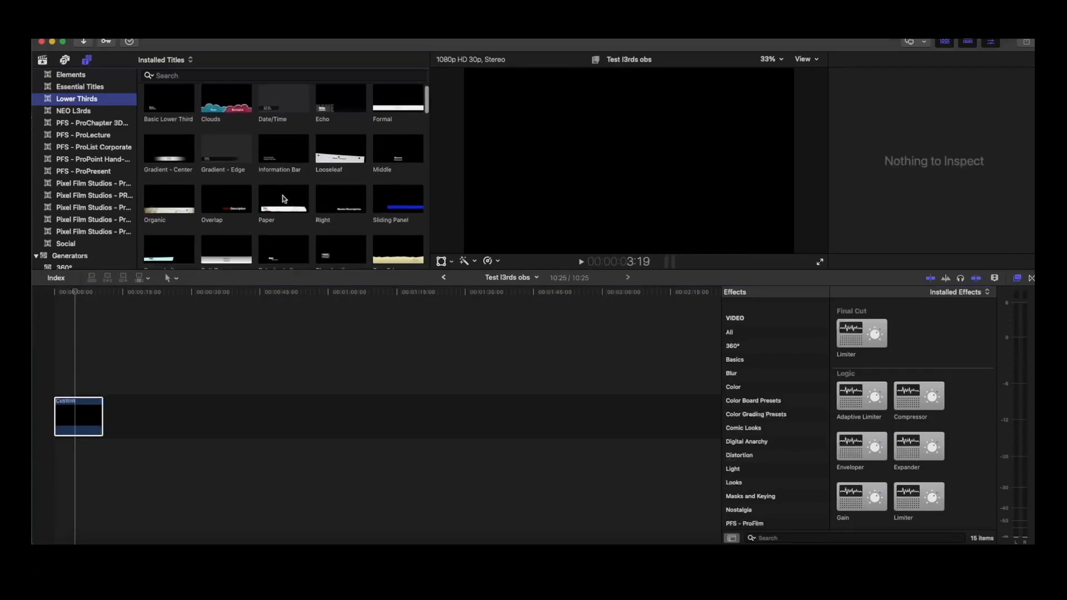
drag(283, 199, 102, 388)
click(74, 388)
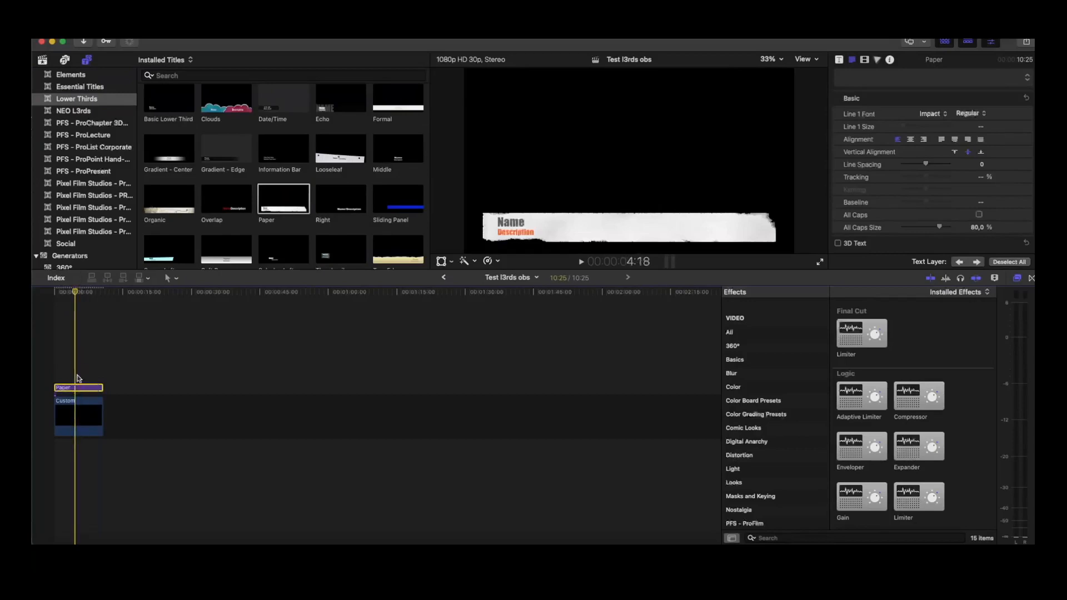
Replace the title's Name line with the presenter's full name and its Description line with "Streamer"
double_click(511, 223)
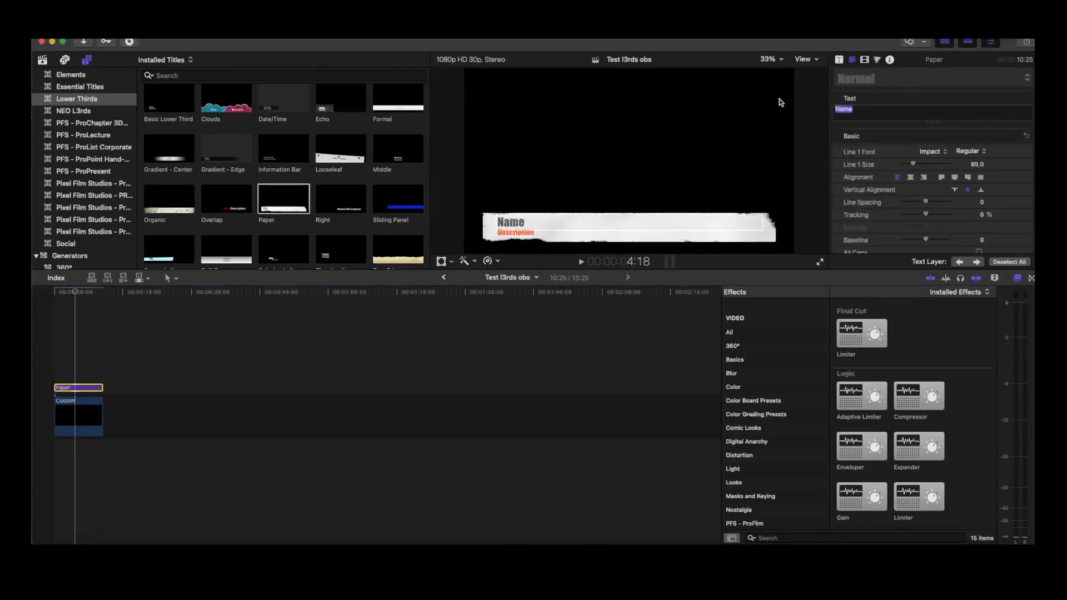
text(N)
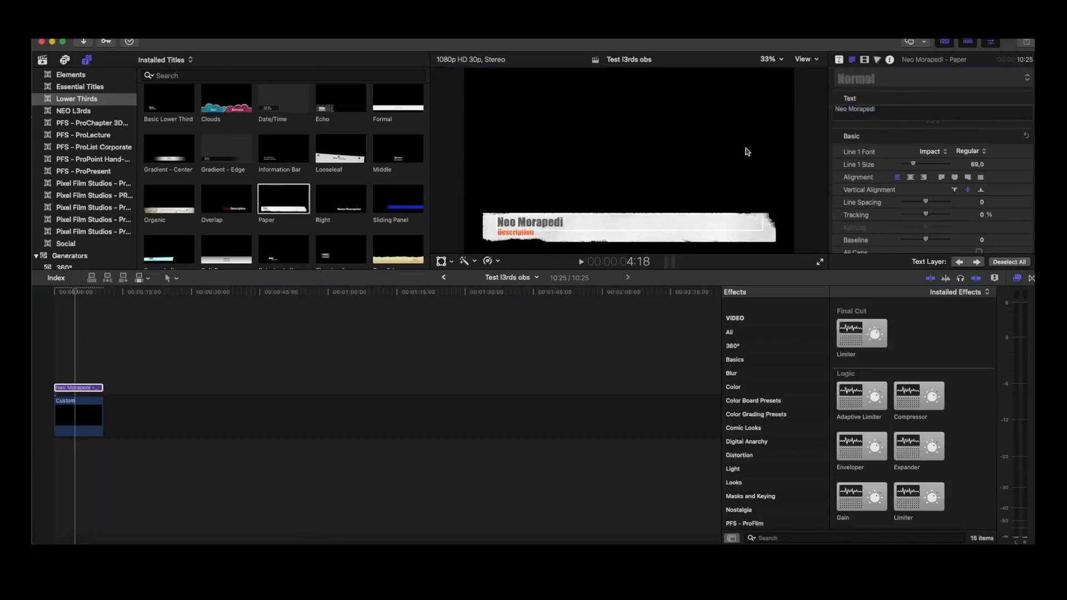
double_click(525, 232)
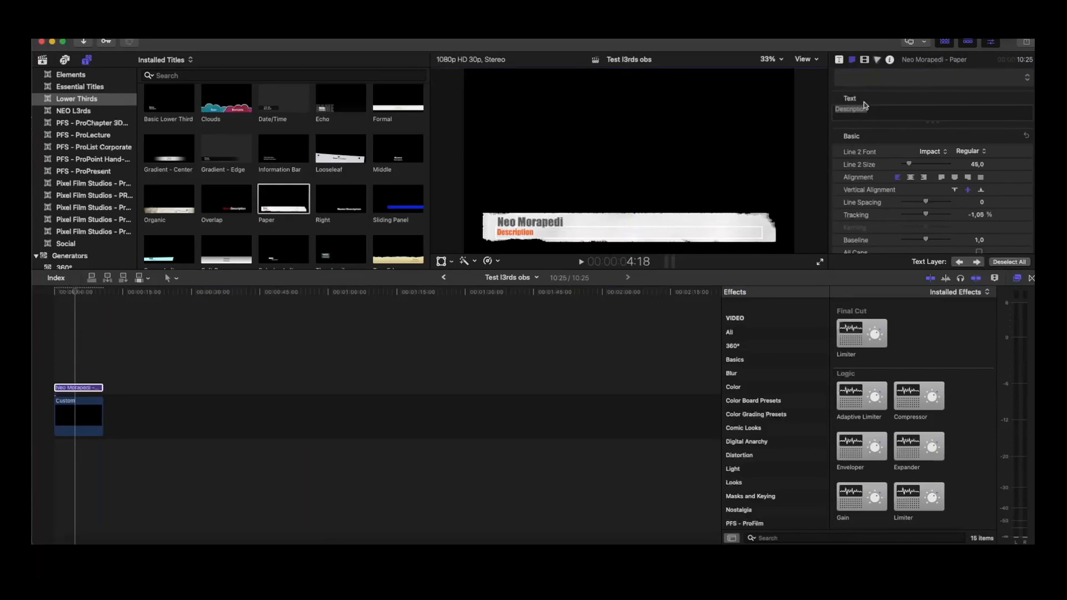
click(893, 117)
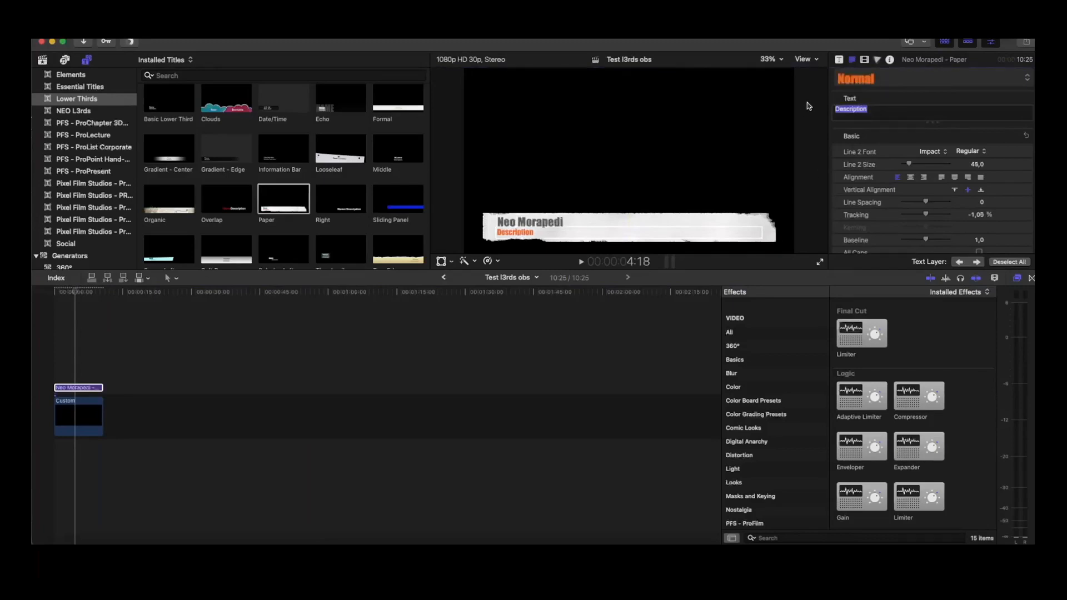
text(Streamer)
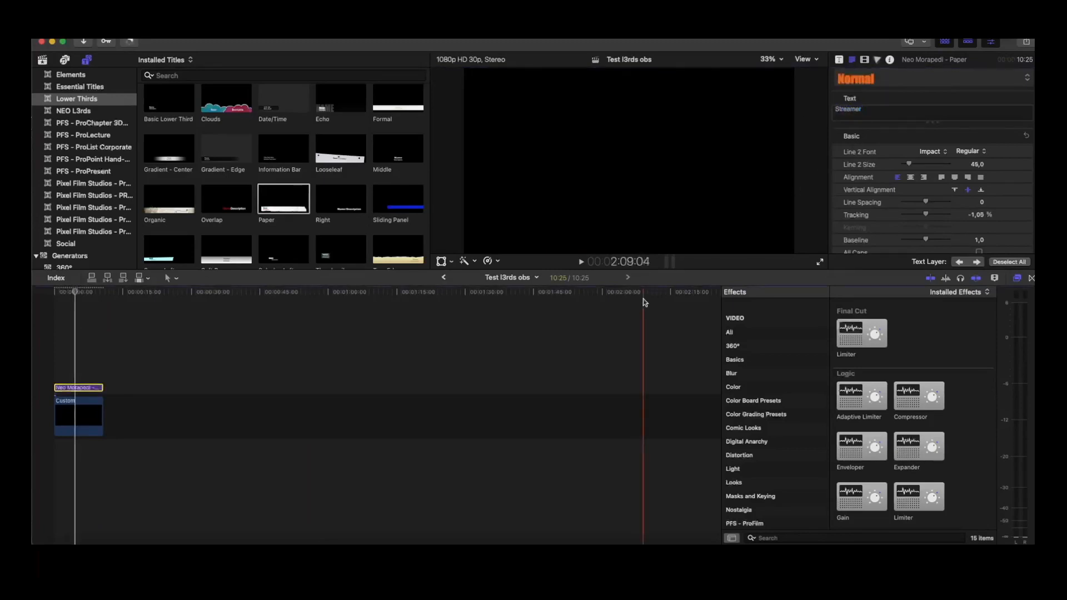
click(97, 354)
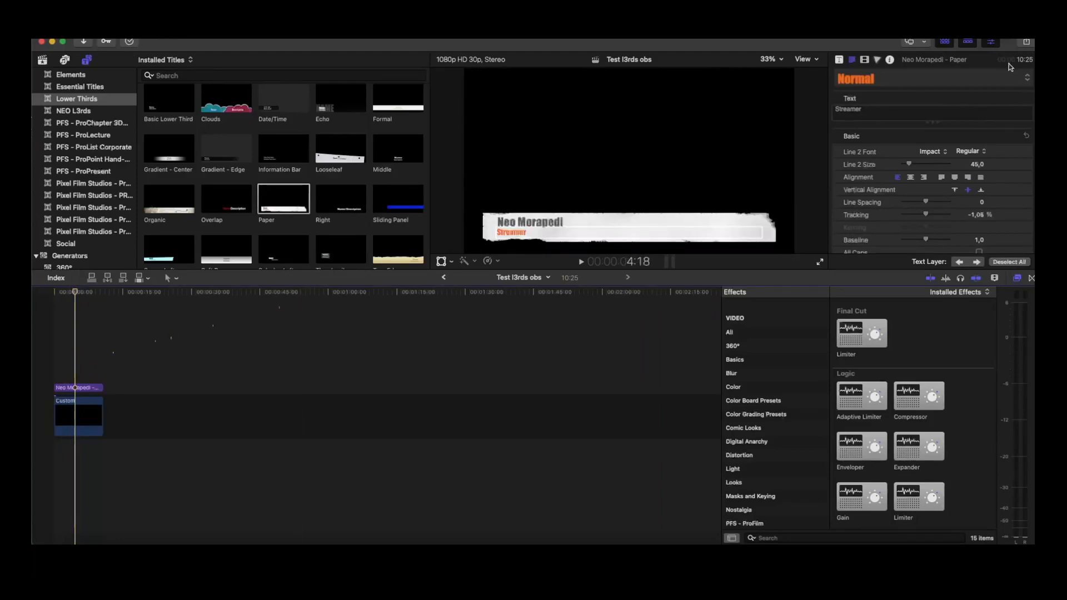
Export the project with the Apple Devices 1080p preset, saving it as "Test l3rds obs" in the OBS Graphics folder
click(1026, 44)
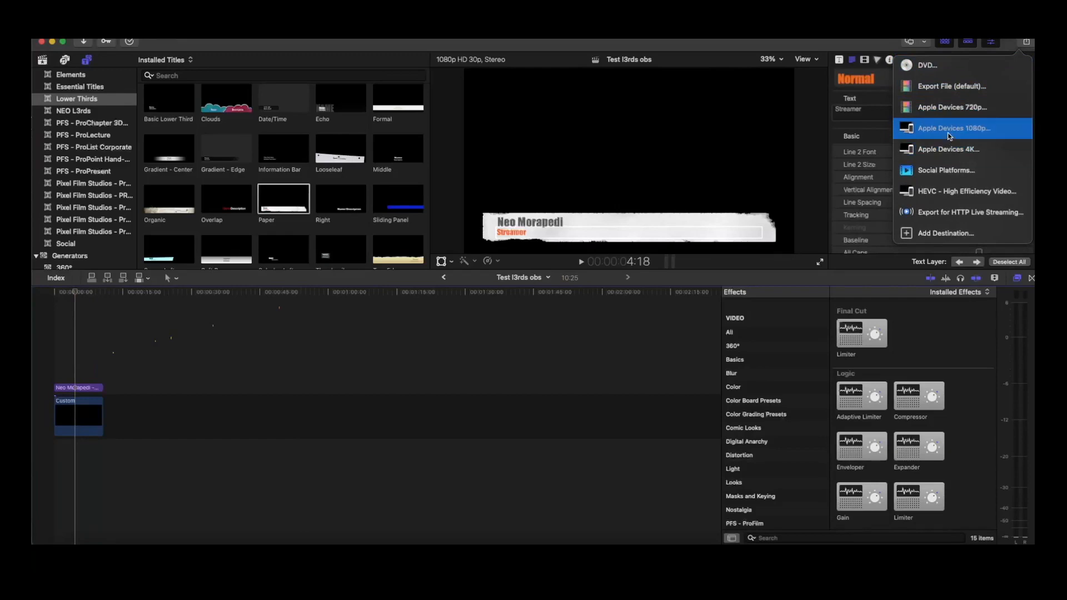
click(948, 131)
click(713, 335)
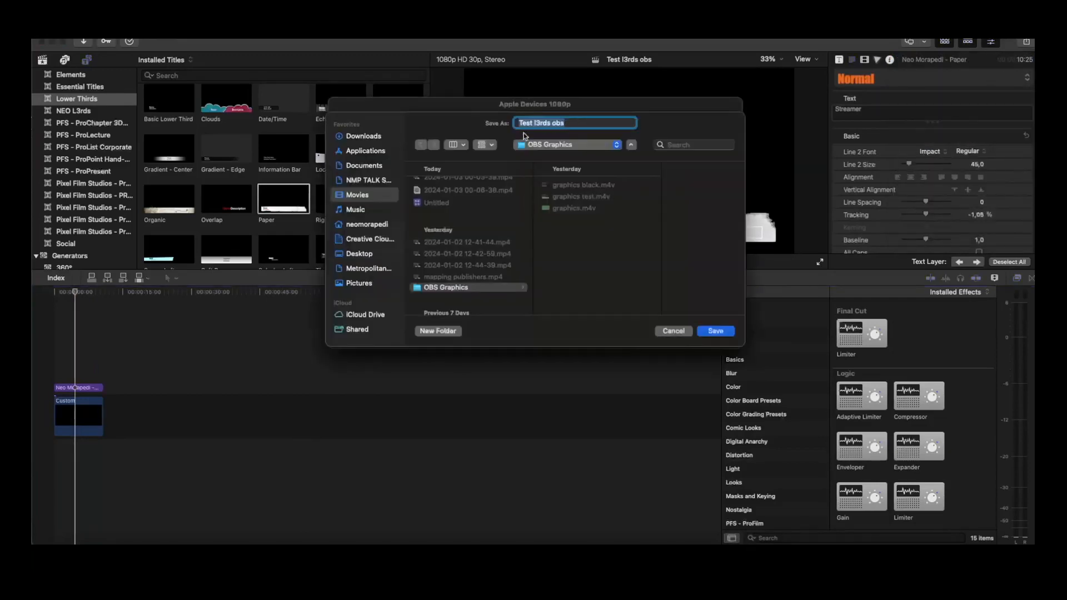
click(421, 289)
click(715, 331)
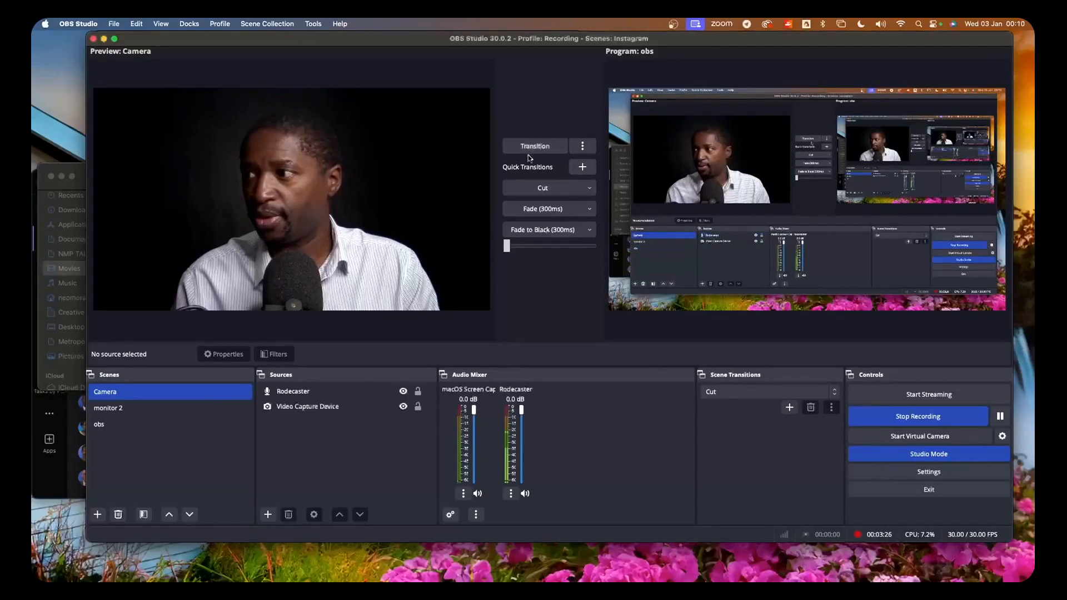
Check the exported Test l3rds obs.m4v in Finder's OBS Graphics folder, and view the obs scene in OBS Studio
click(78, 170)
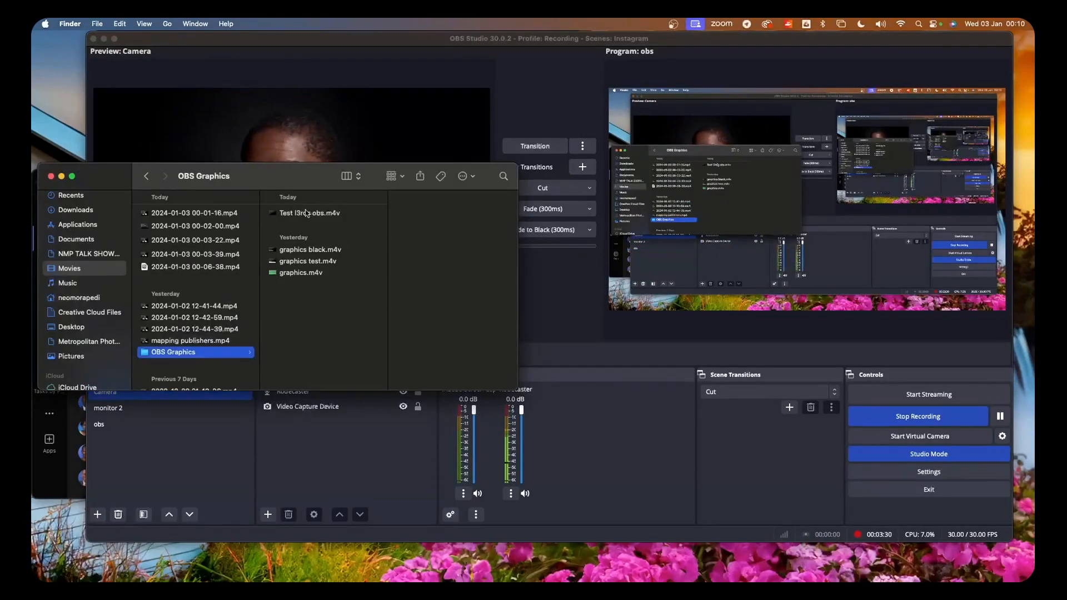
click(261, 43)
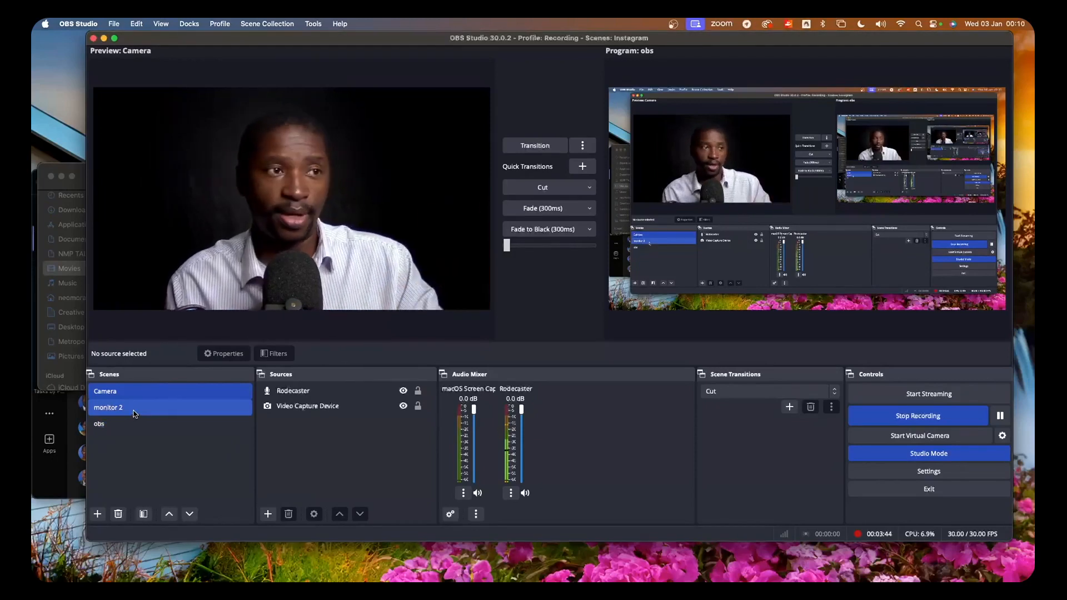
click(120, 423)
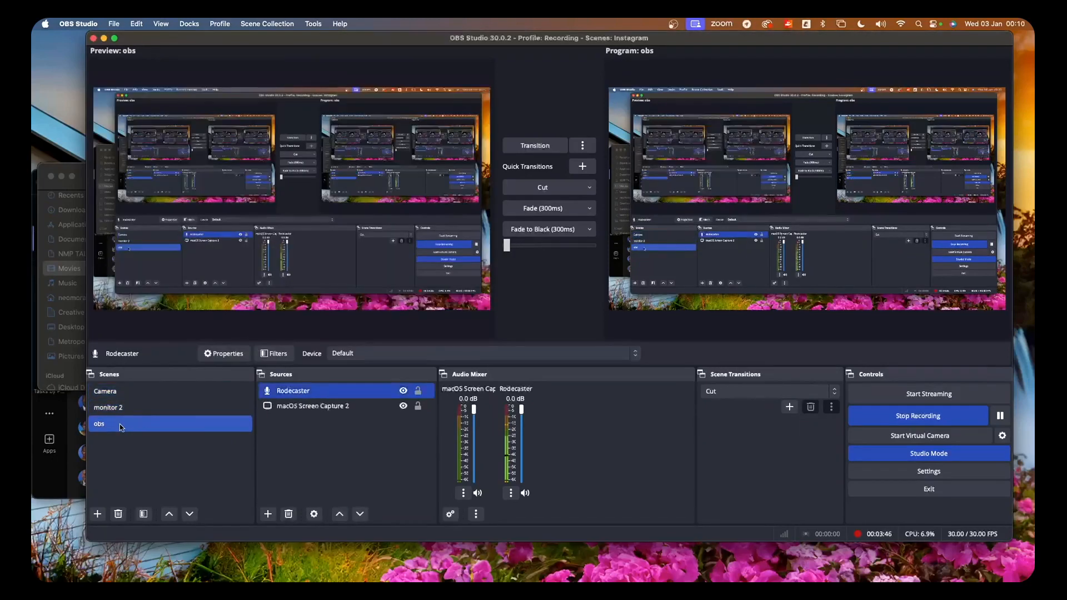
Select the Camera scene and add Test l3rds obs.m4v from Finder's OBS Graphics folder to its sources
click(124, 398)
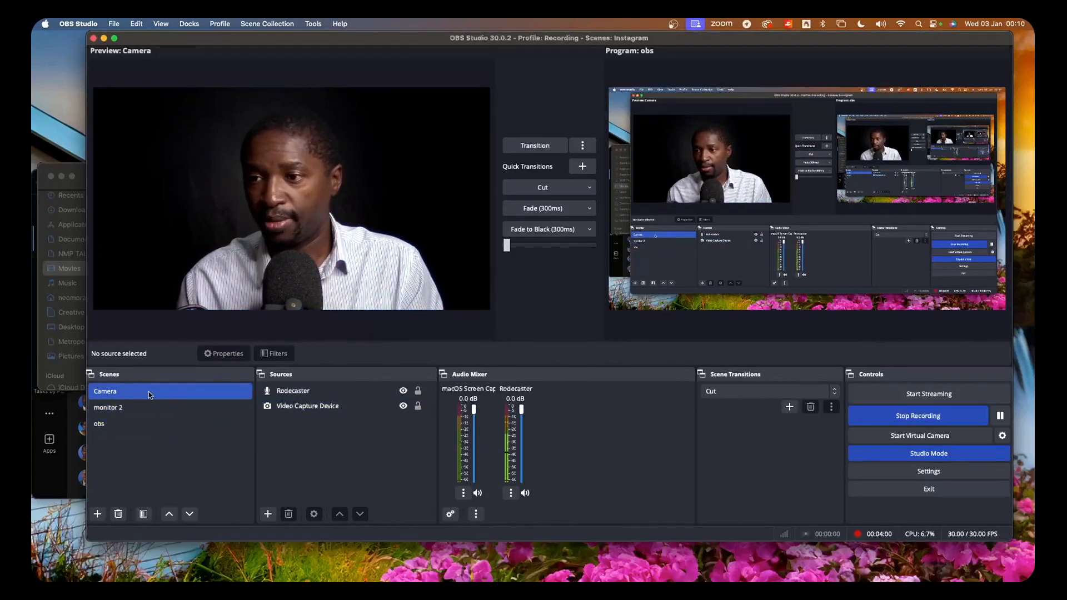
click(76, 168)
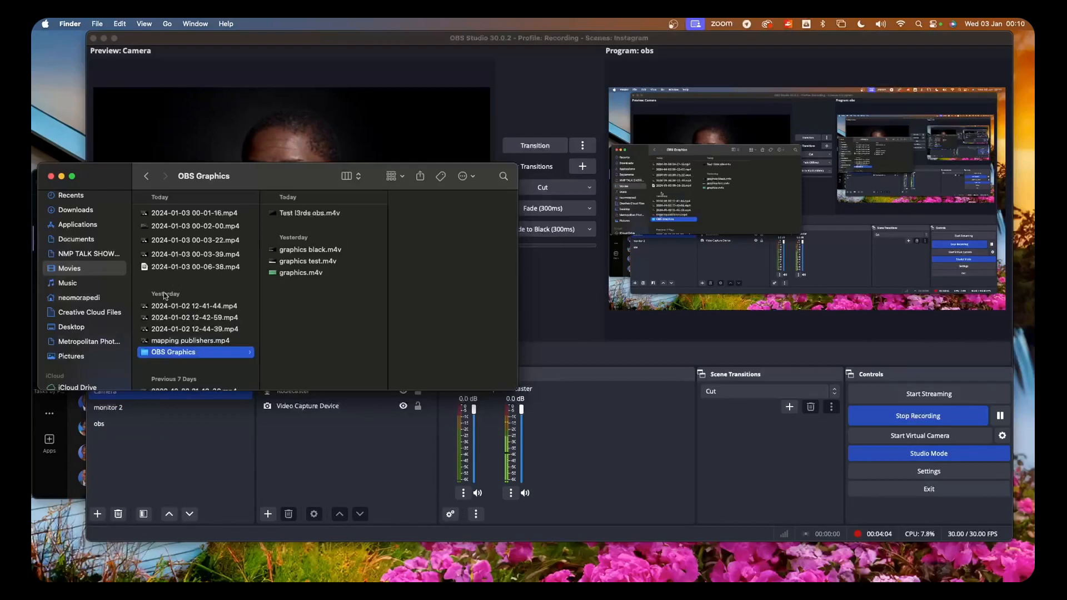
drag(289, 215, 305, 448)
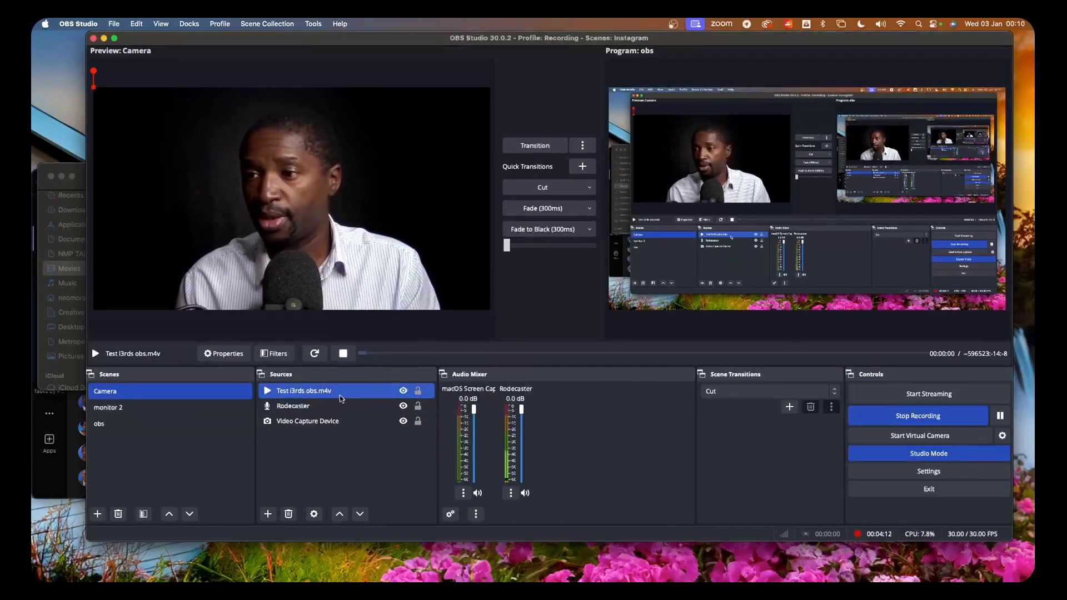
Play the lower-third clip, pause it while its title shows, and add a Colour Key effect filter to the source
click(315, 354)
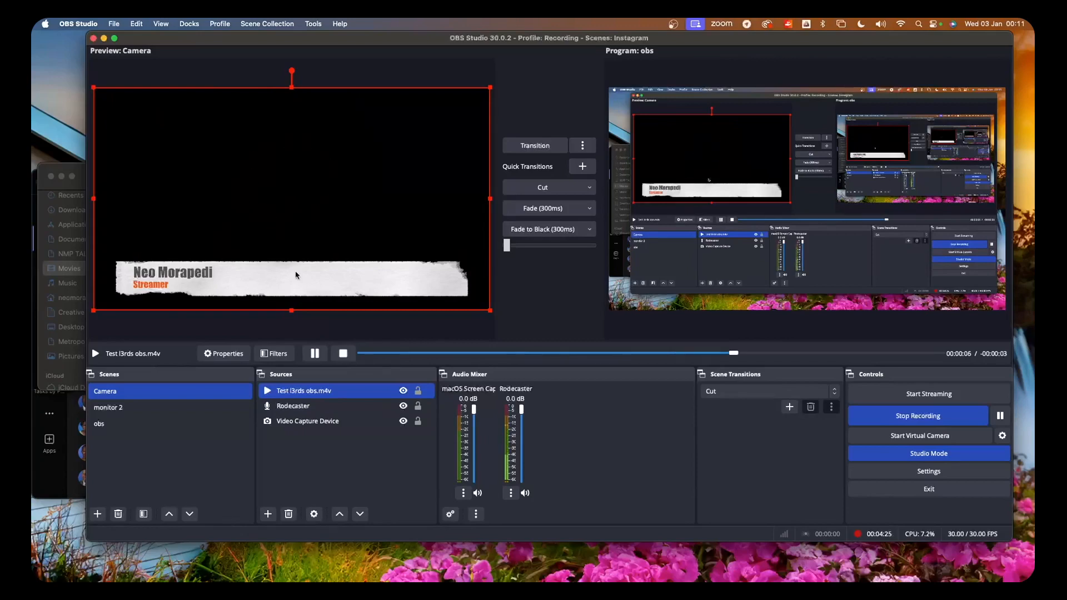
click(314, 354)
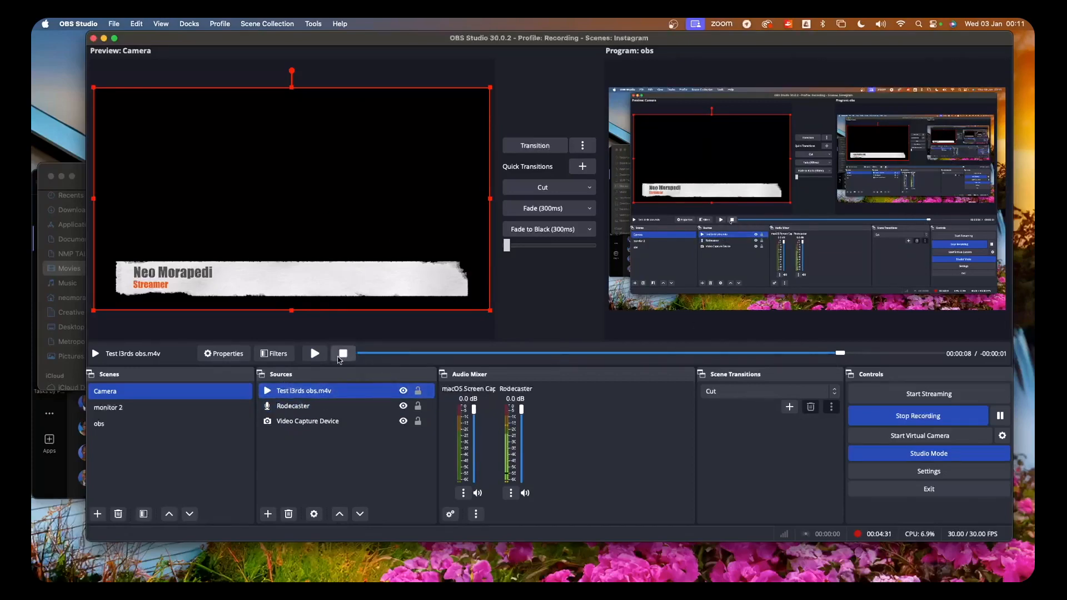
right_click(313, 396)
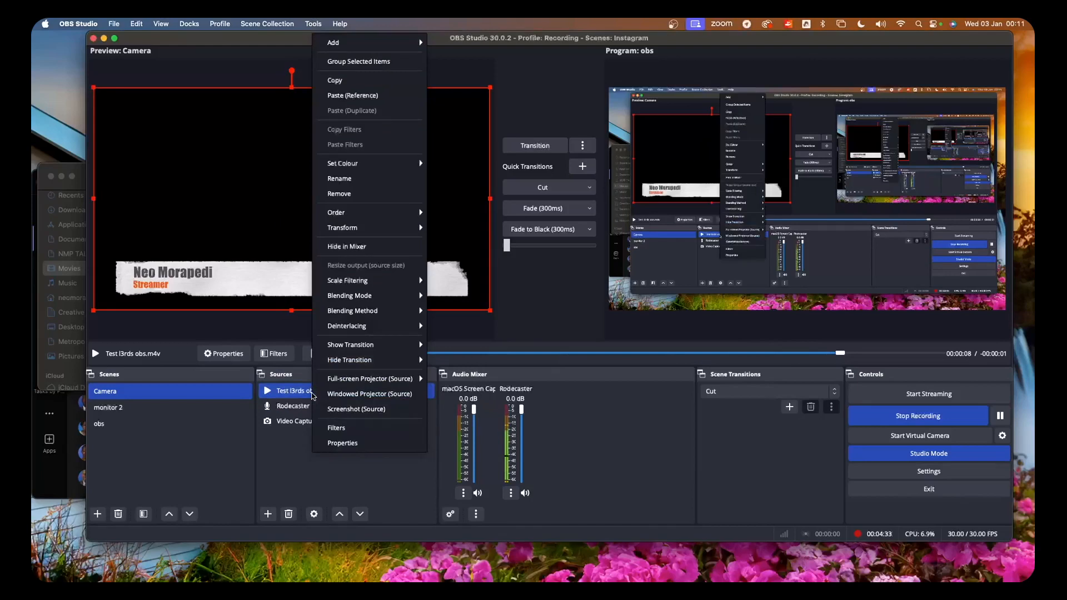
click(336, 429)
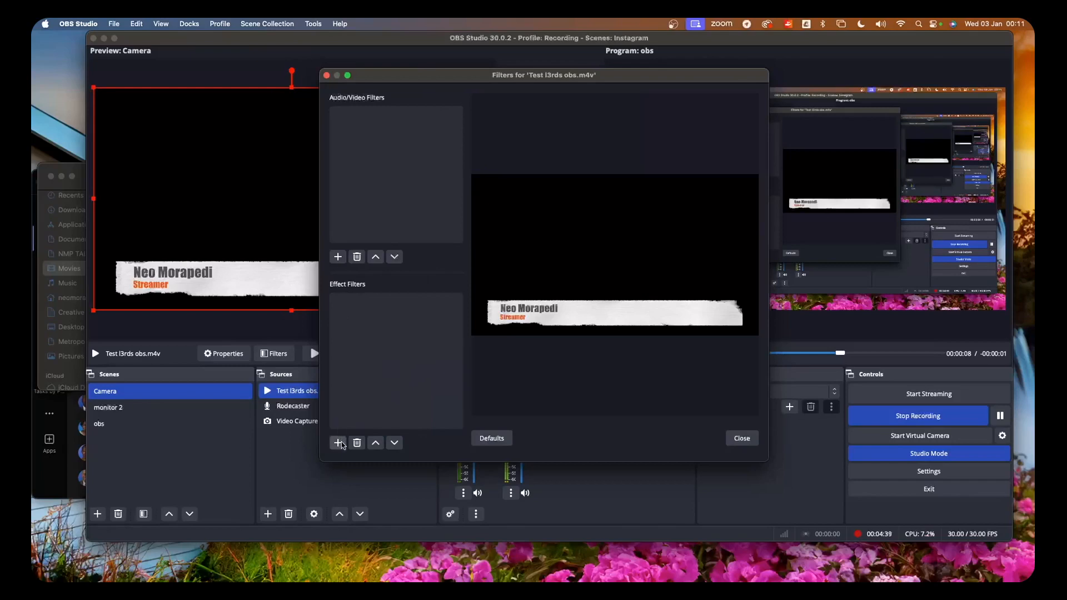
click(338, 443)
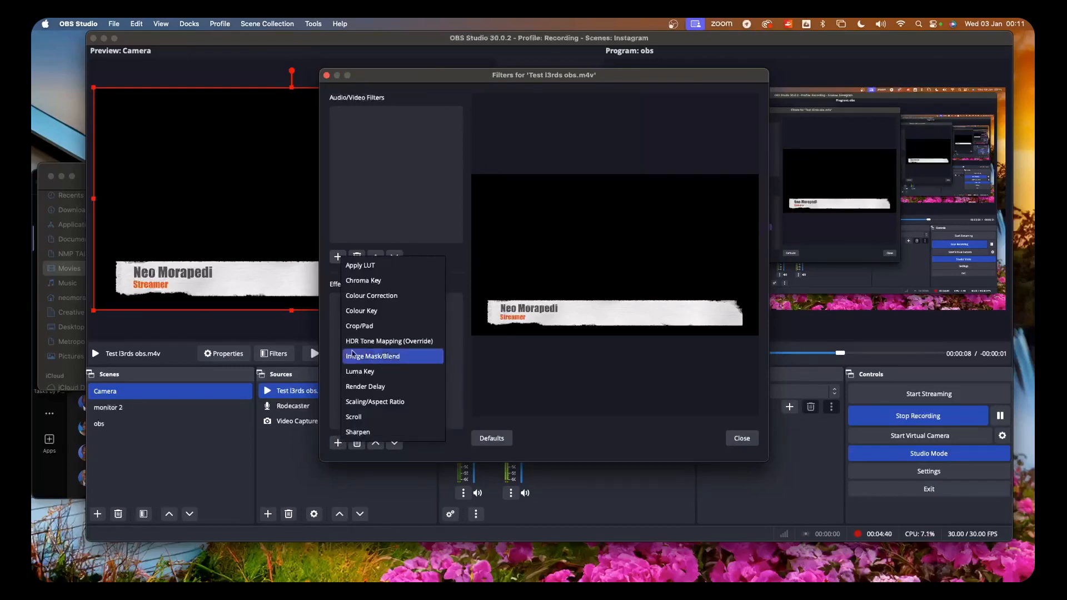
click(369, 312)
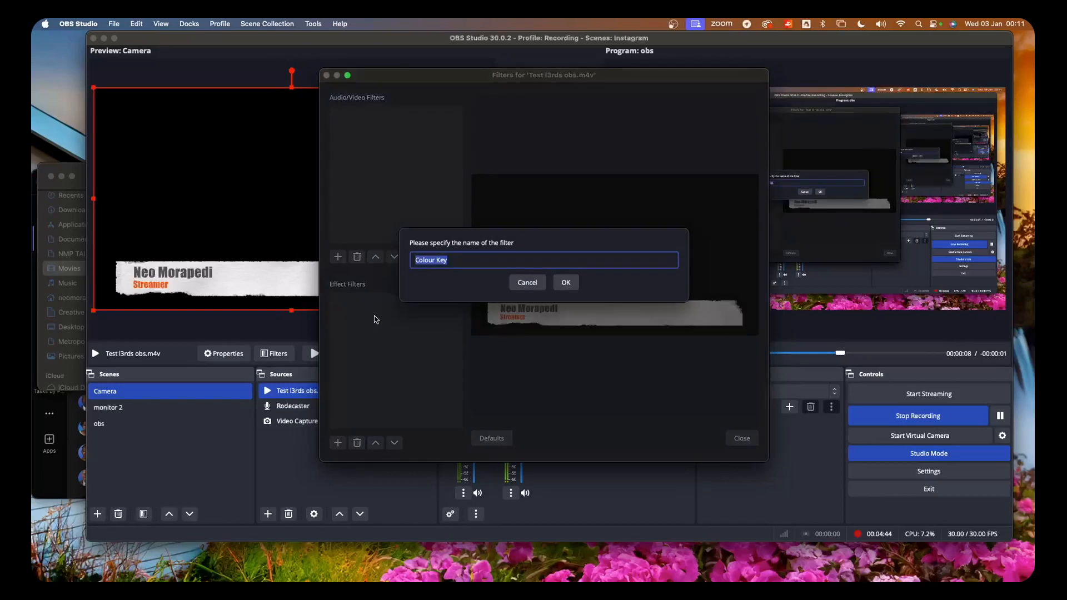
click(573, 283)
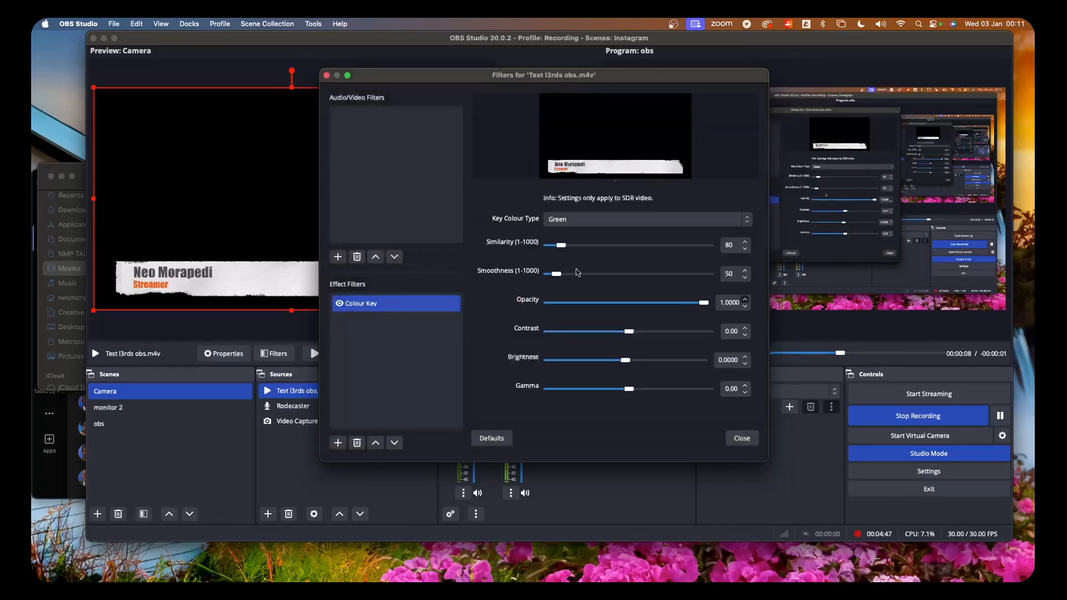
Set the Colour Key filter's key colour type to Custom Colour and choose black (#000000) as the key colour
click(566, 220)
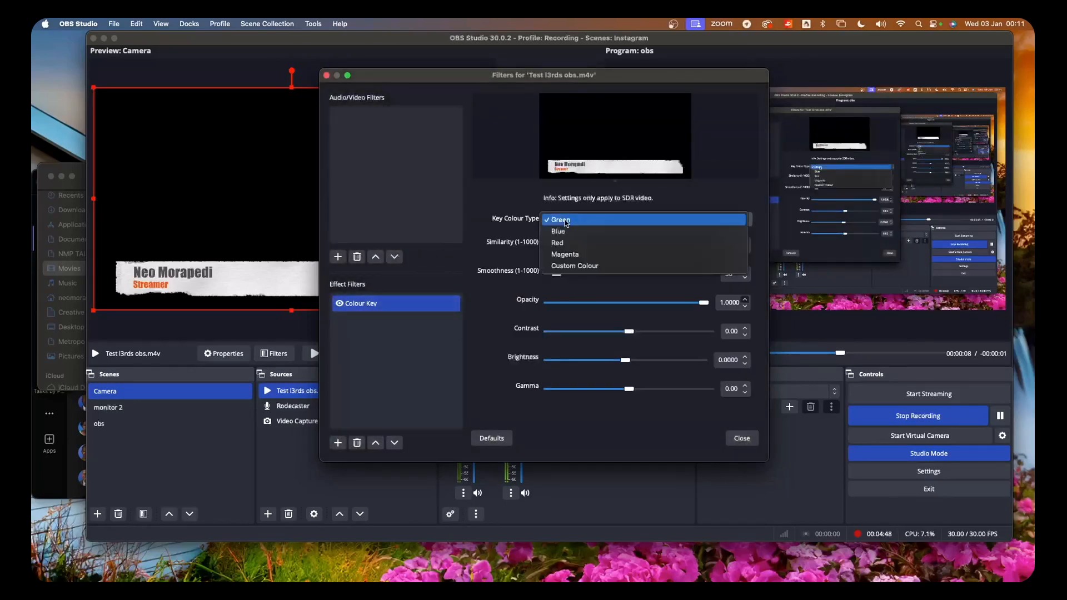
click(566, 266)
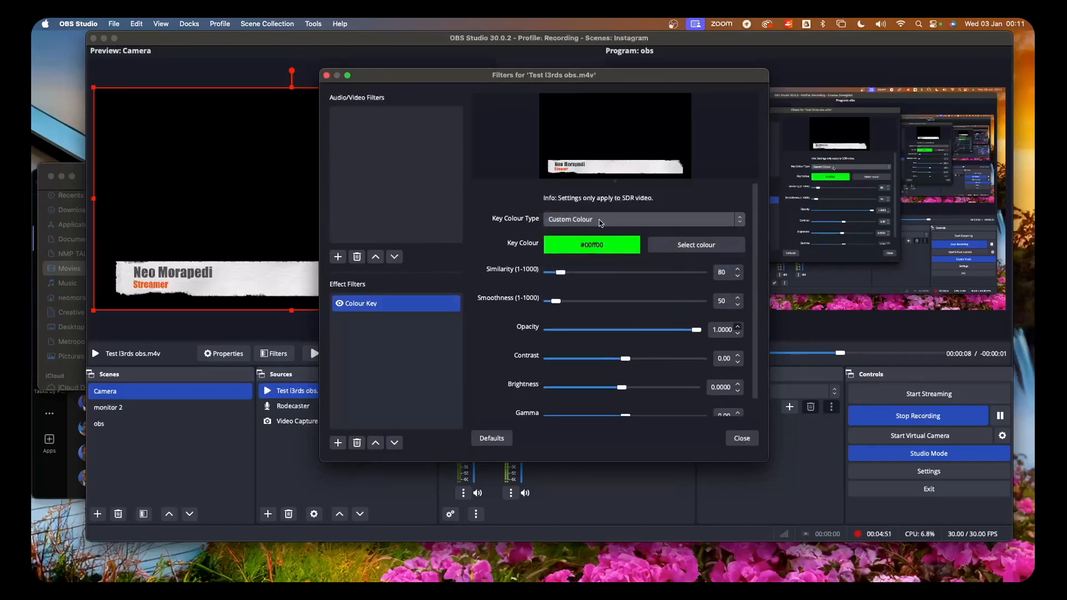
click(699, 251)
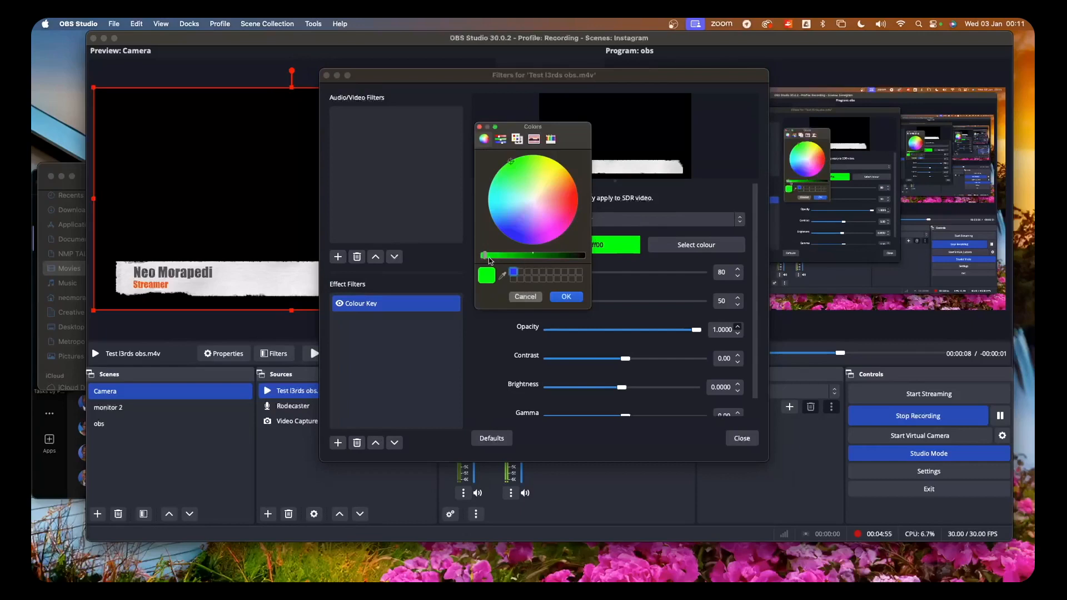
drag(485, 255, 583, 256)
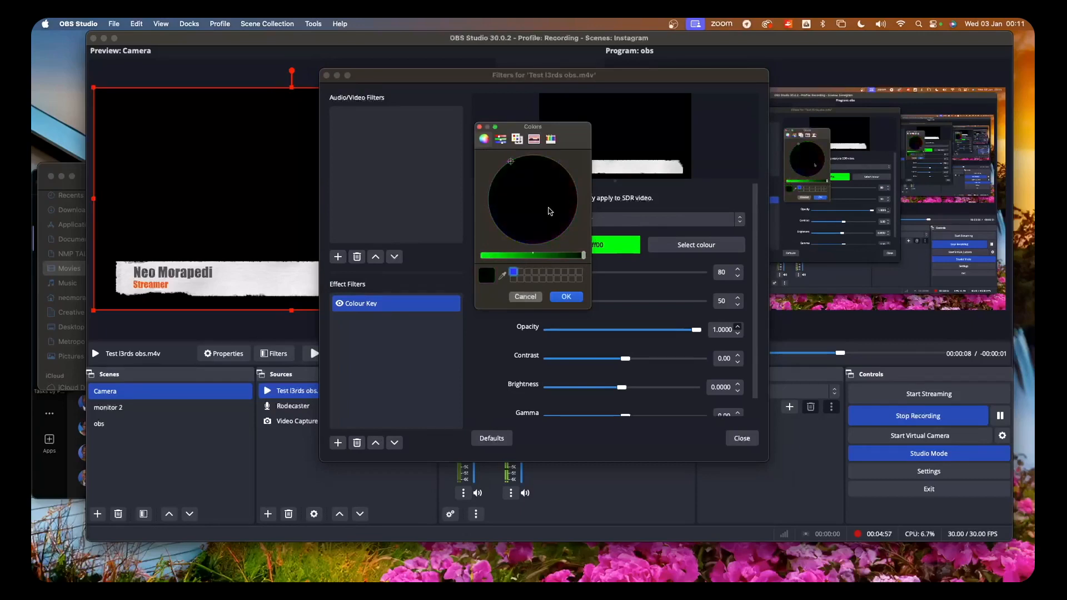
click(566, 297)
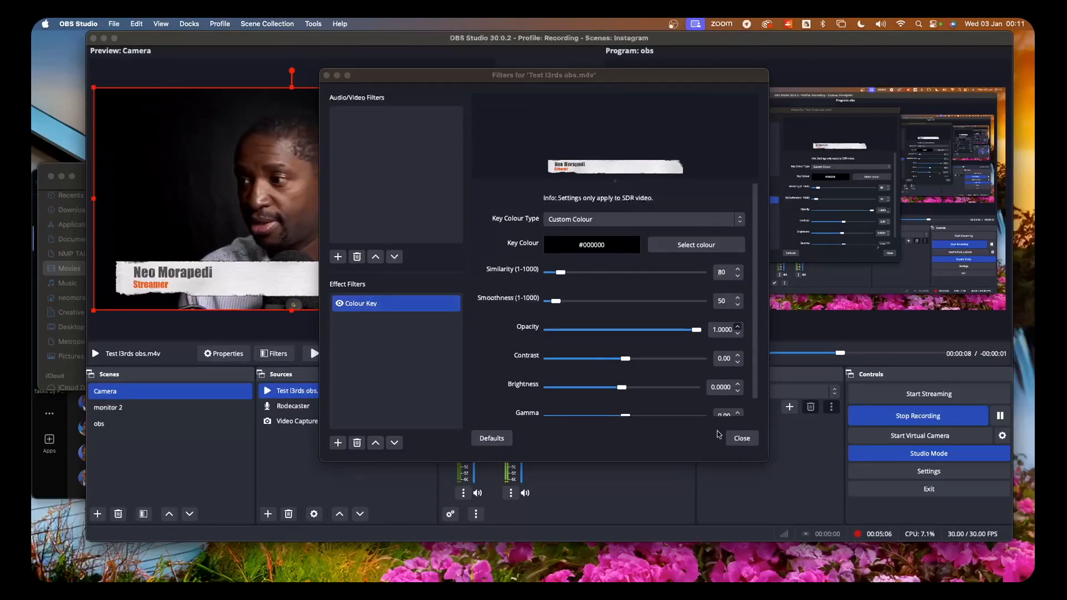
Raise the Colour Key filter's Similarity to 90 and close the filter settings
click(560, 274)
drag(561, 274, 563, 272)
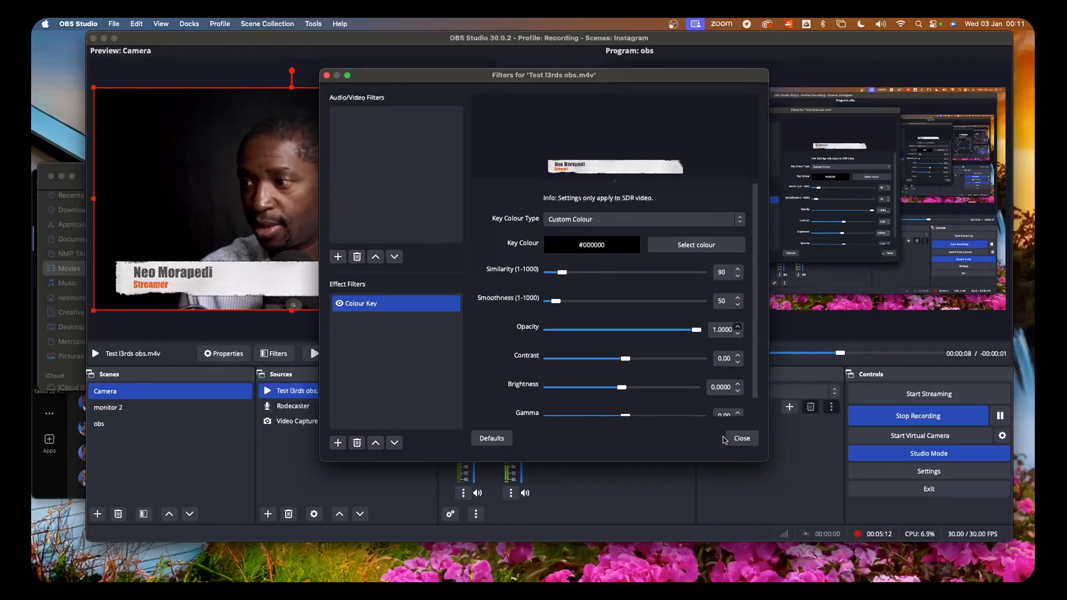
click(741, 439)
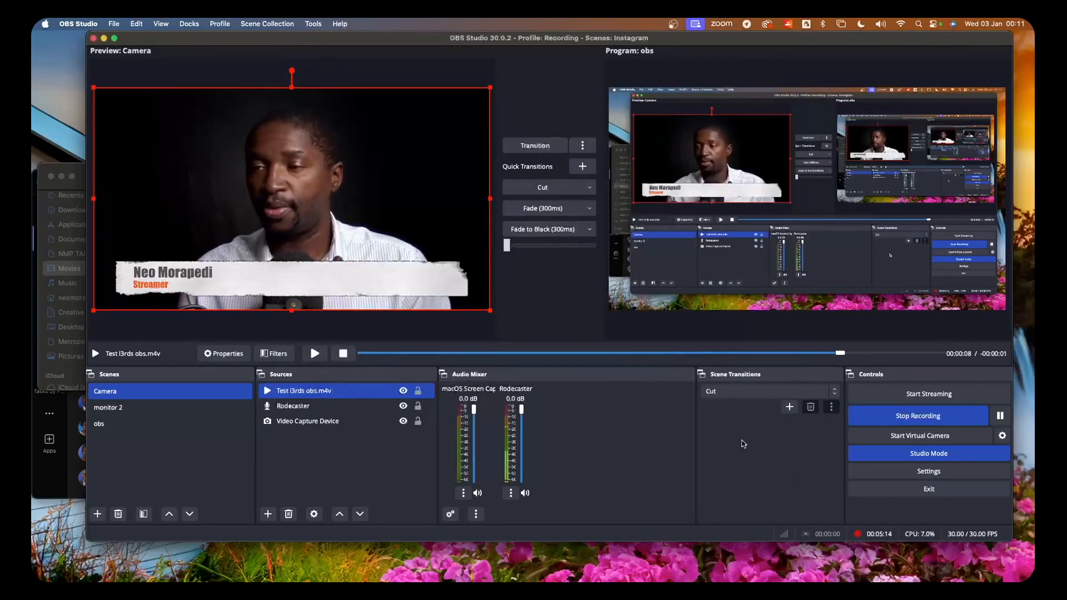